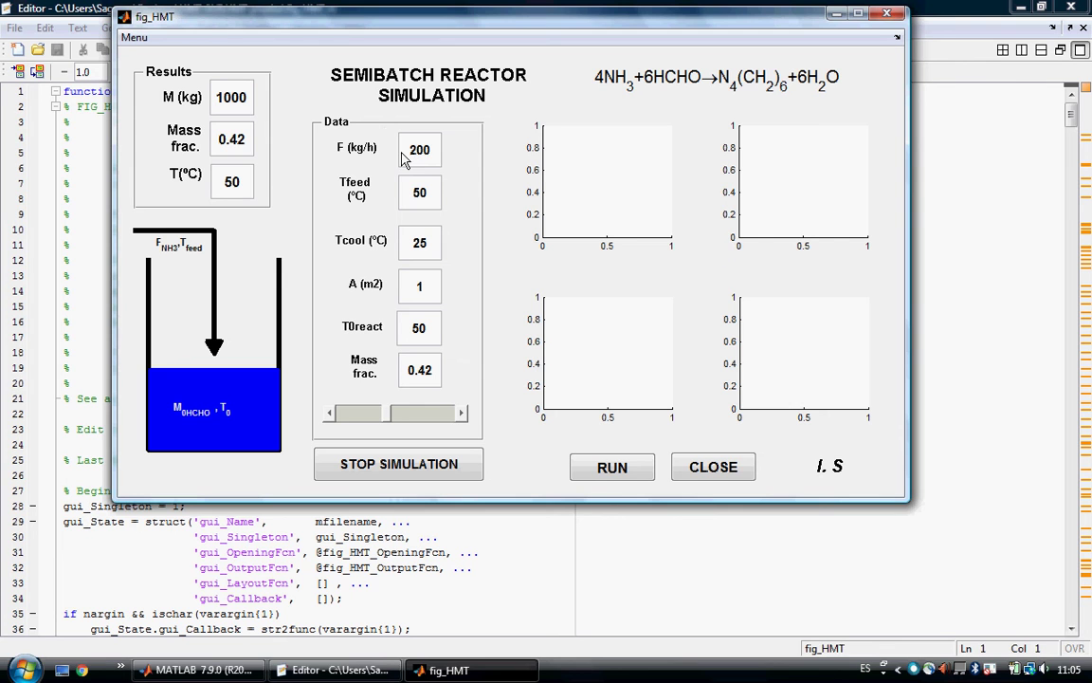
# Step: Examine the reactor input data: feed flow, feed and cooling temperatures, area, initial temperature and mass fraction
pyautogui.moveTo(439, 150); pyautogui.dragTo(374, 132)
pyautogui.click(440, 163)
pyautogui.doubleClick(420, 197)
pyautogui.click(427, 193)
pyautogui.press('Tab')
pyautogui.click(431, 253)
pyautogui.doubleClick(436, 249)
pyautogui.click(438, 250)
pyautogui.doubleClick(424, 287)
pyautogui.write('1')
pyautogui.doubleClick(419, 327)
pyautogui.press('Tab')
pyautogui.click(411, 422)
pyautogui.moveTo(412, 435); pyautogui.dragTo(340, 430)
# Step: Examine the results fields for reactor mass, mass fraction and temperature
pyautogui.moveTo(205, 95); pyautogui.dragTo(267, 111)
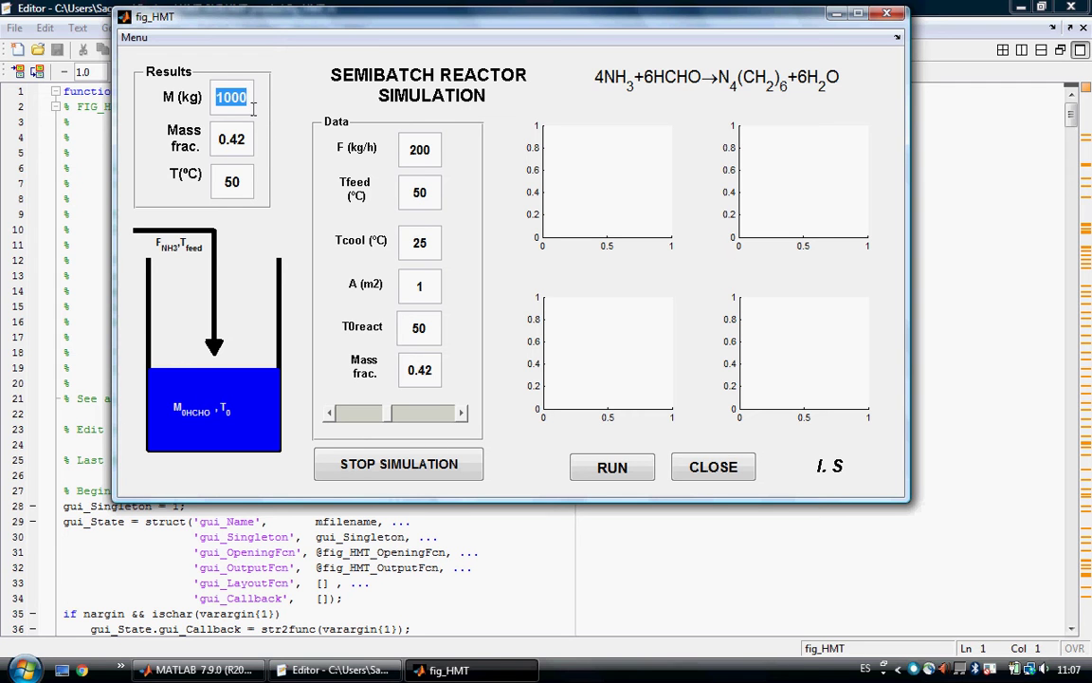
pyautogui.click(251, 107)
pyautogui.moveTo(226, 106); pyautogui.dragTo(258, 113)
pyautogui.click(254, 105)
pyautogui.doubleClick(229, 149)
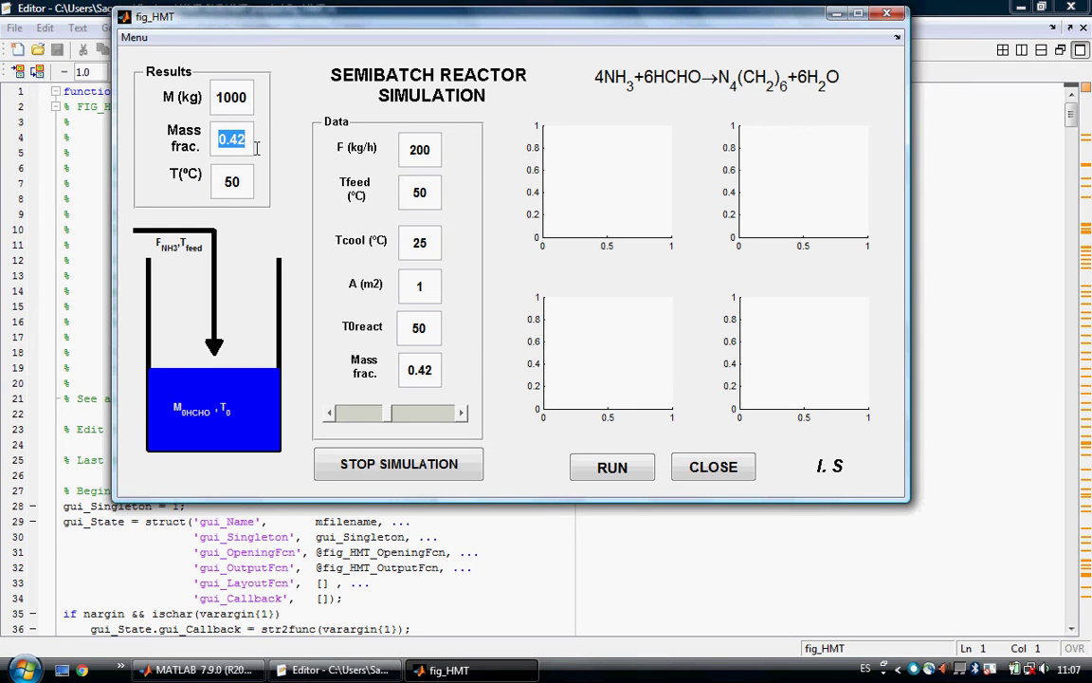
pyautogui.click(252, 146)
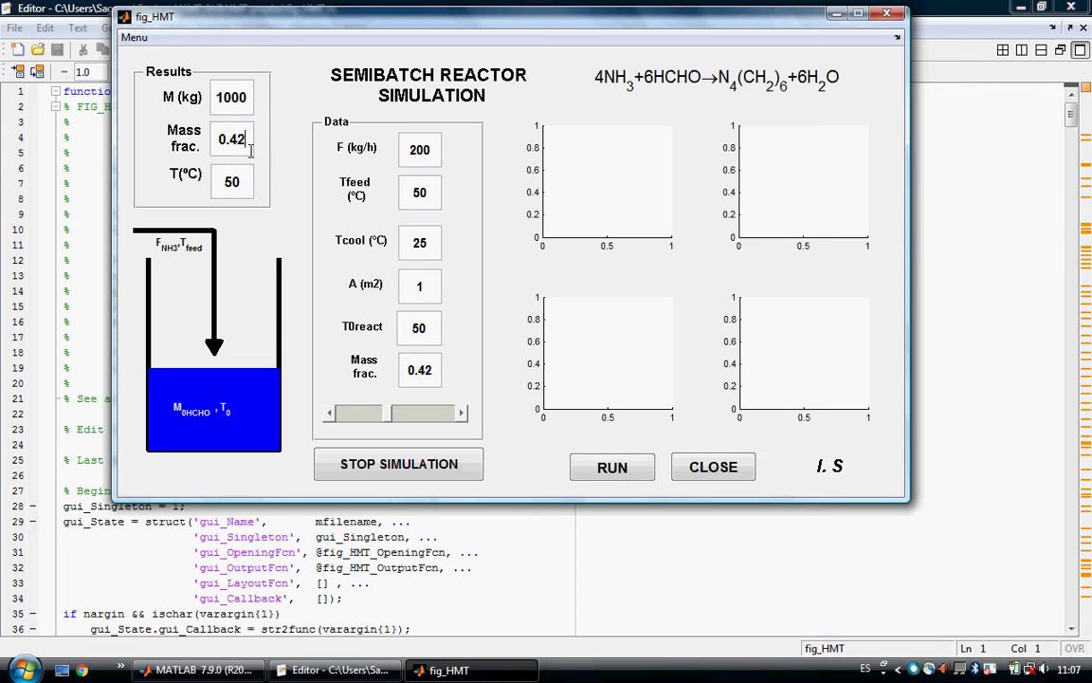
pyautogui.moveTo(253, 142); pyautogui.dragTo(197, 131)
pyautogui.click(254, 149)
pyautogui.moveTo(251, 193); pyautogui.dragTo(214, 177)
pyautogui.click(254, 193)
# Step: Run the simulation with the preset data, and again with the mass fraction set to 0.68
pyautogui.click(623, 481)
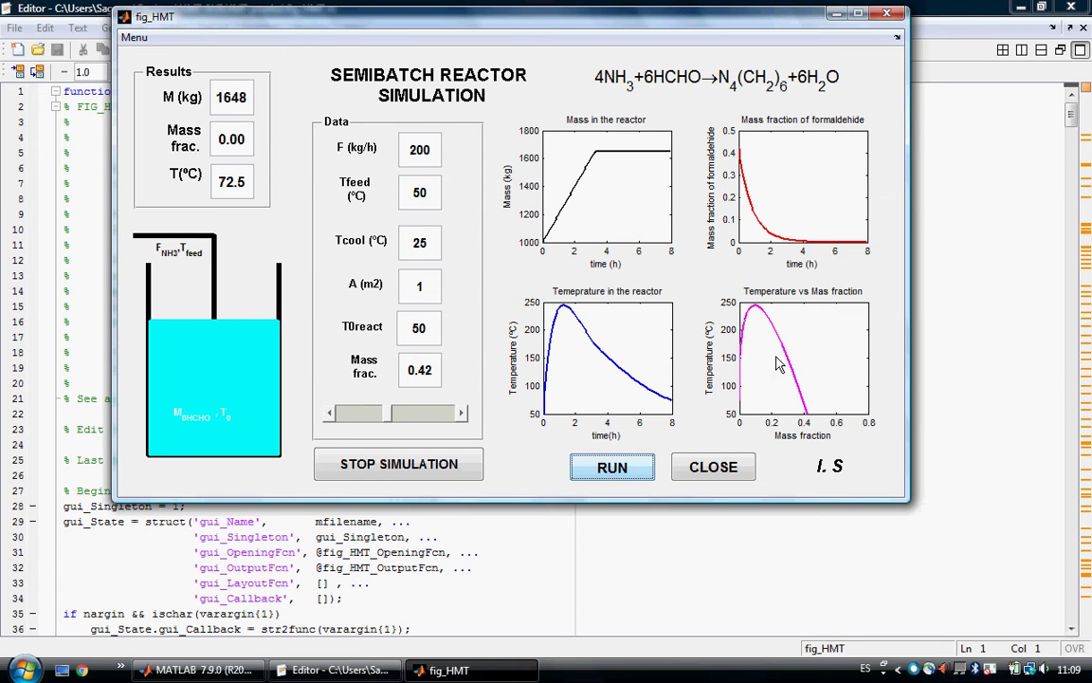
pyautogui.click(618, 465)
pyautogui.click(460, 412)
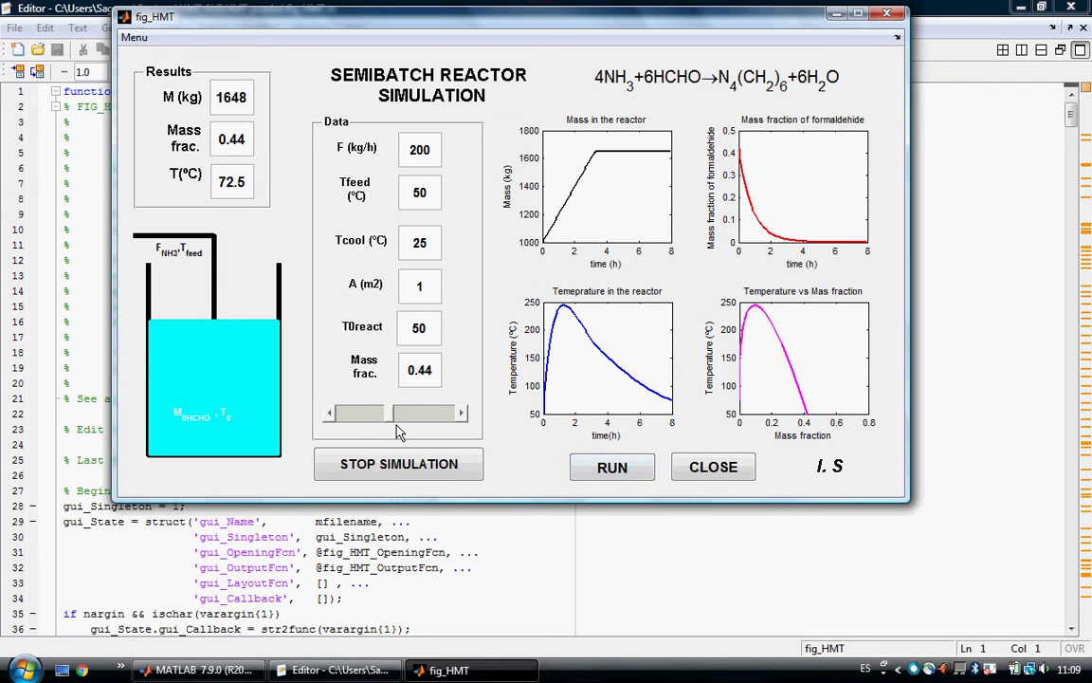
pyautogui.moveTo(396, 423); pyautogui.dragTo(419, 423)
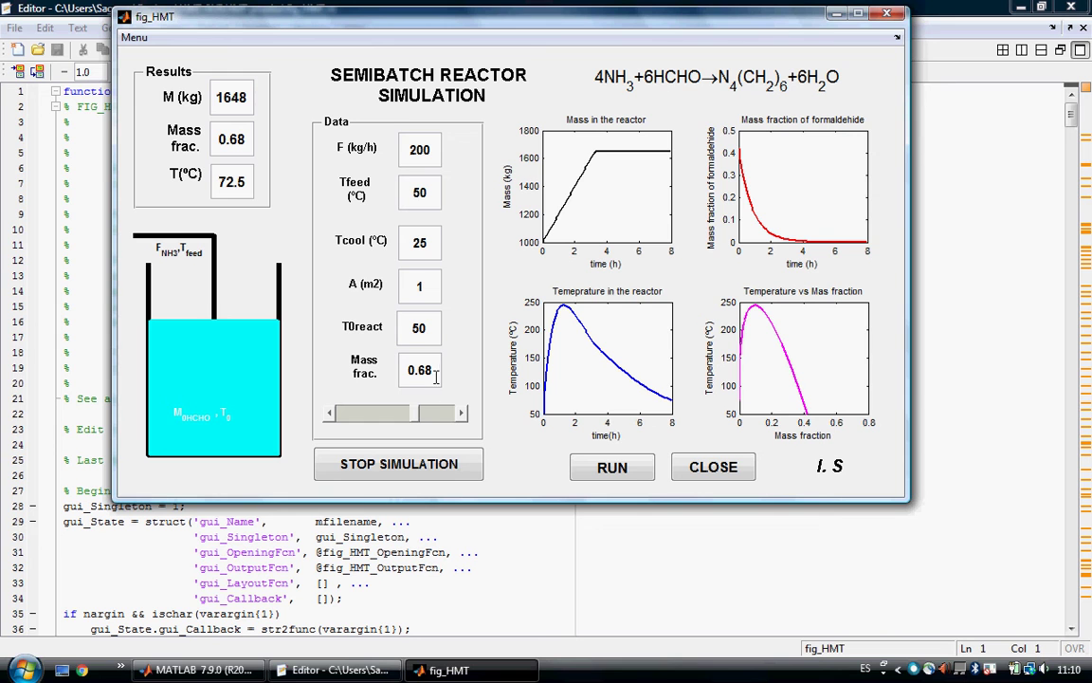
pyautogui.click(603, 474)
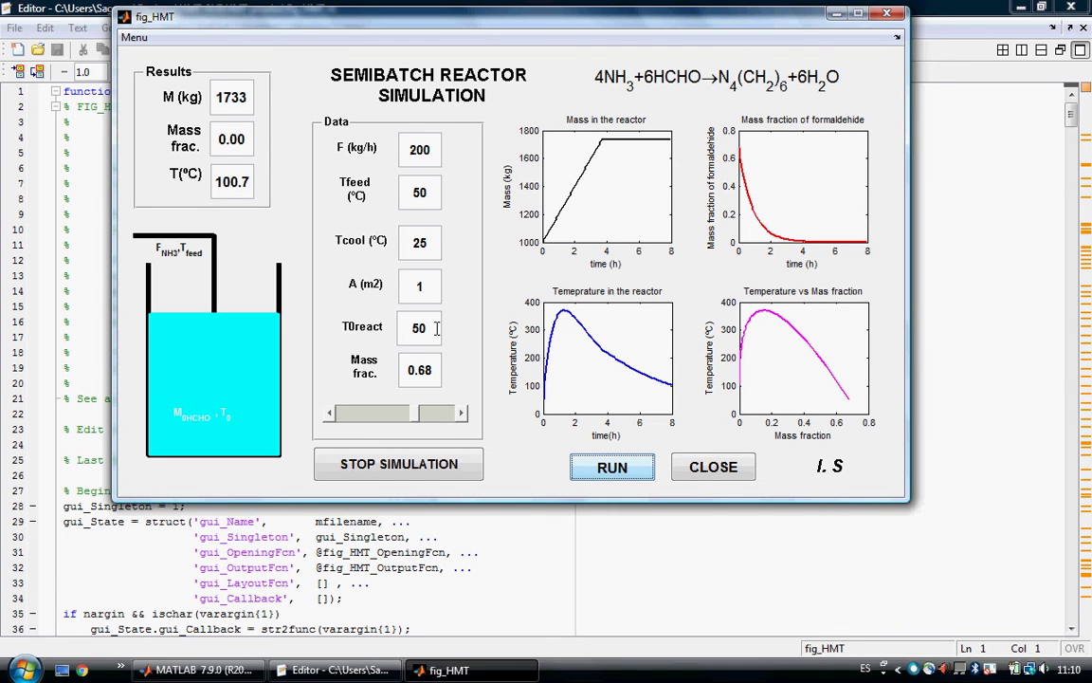
# Step: Set the area A to 5 m2 and run the simulation
pyautogui.doubleClick(413, 286)
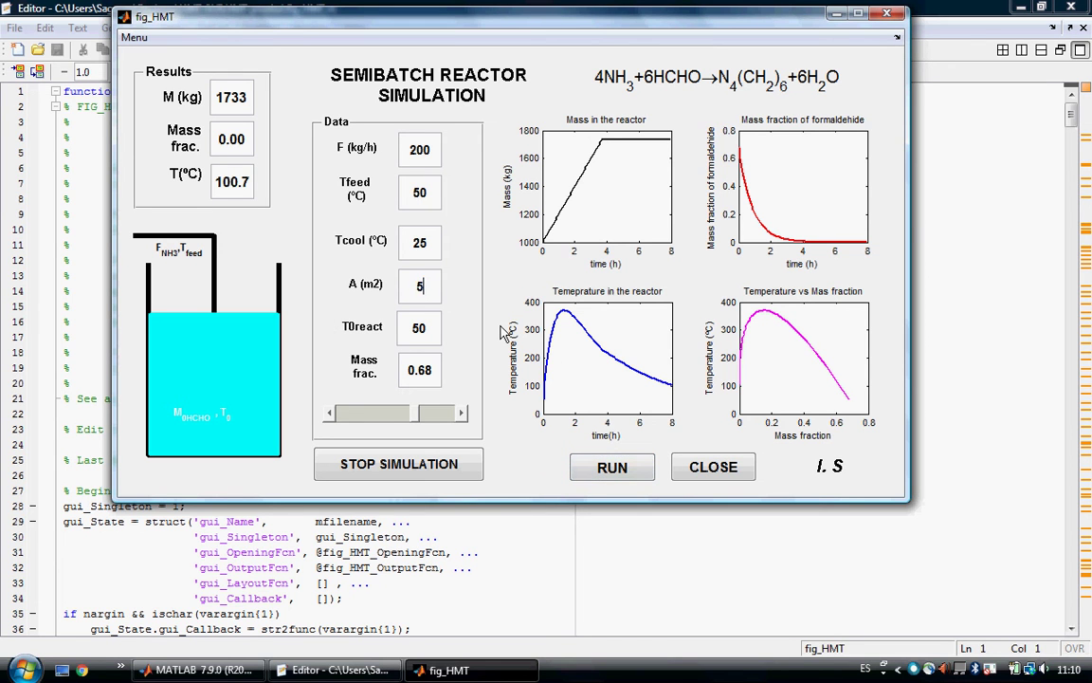
pyautogui.click(603, 480)
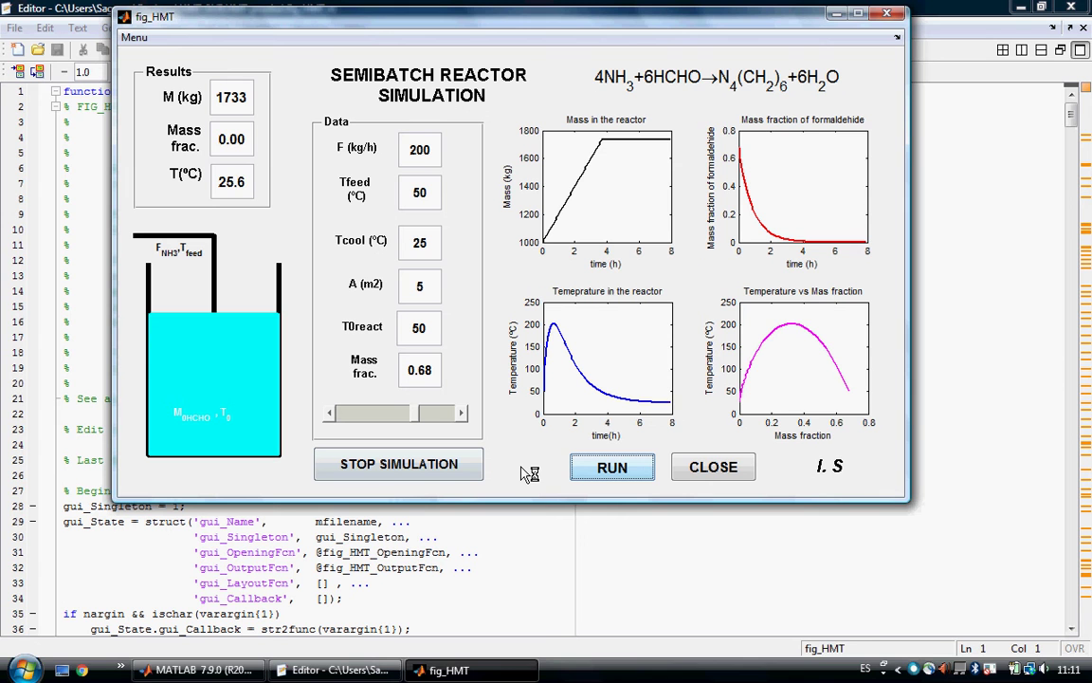
# Step: Rerun the simulation with the same data, pausing and resuming it twice while it progresses
pyautogui.click(600, 480)
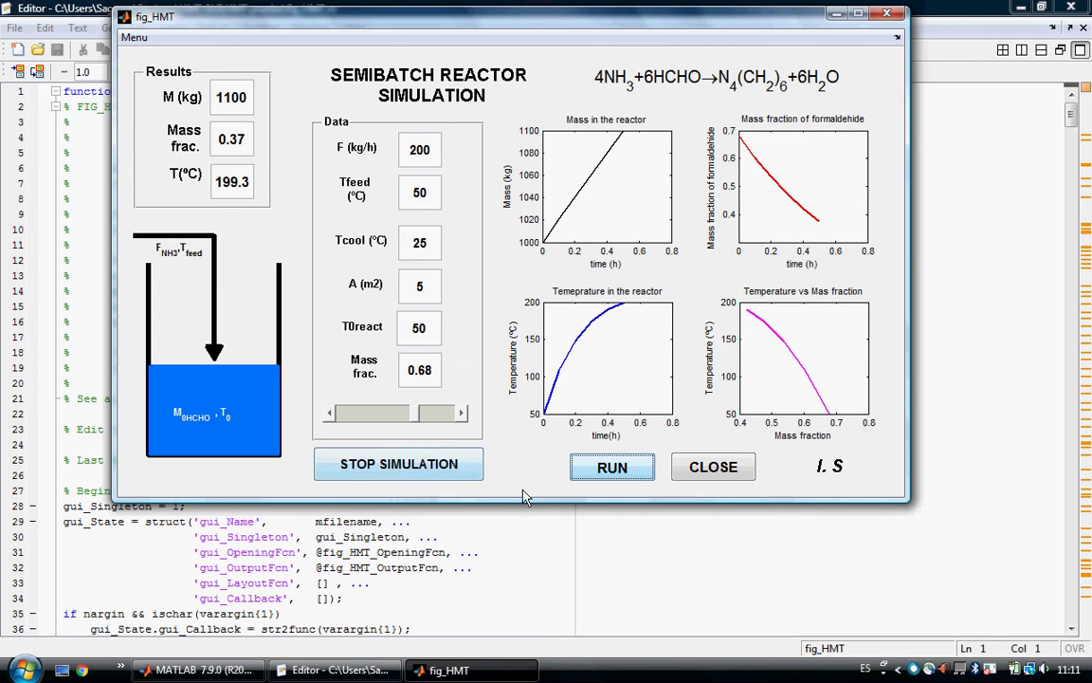
pyautogui.click(449, 479)
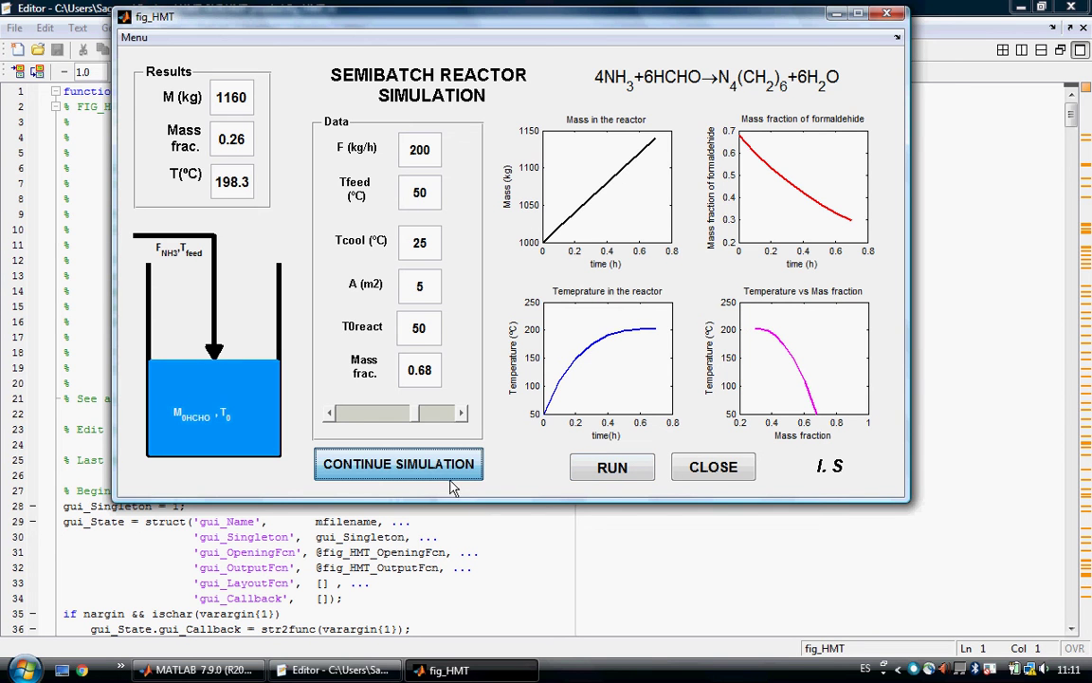
pyautogui.click(408, 463)
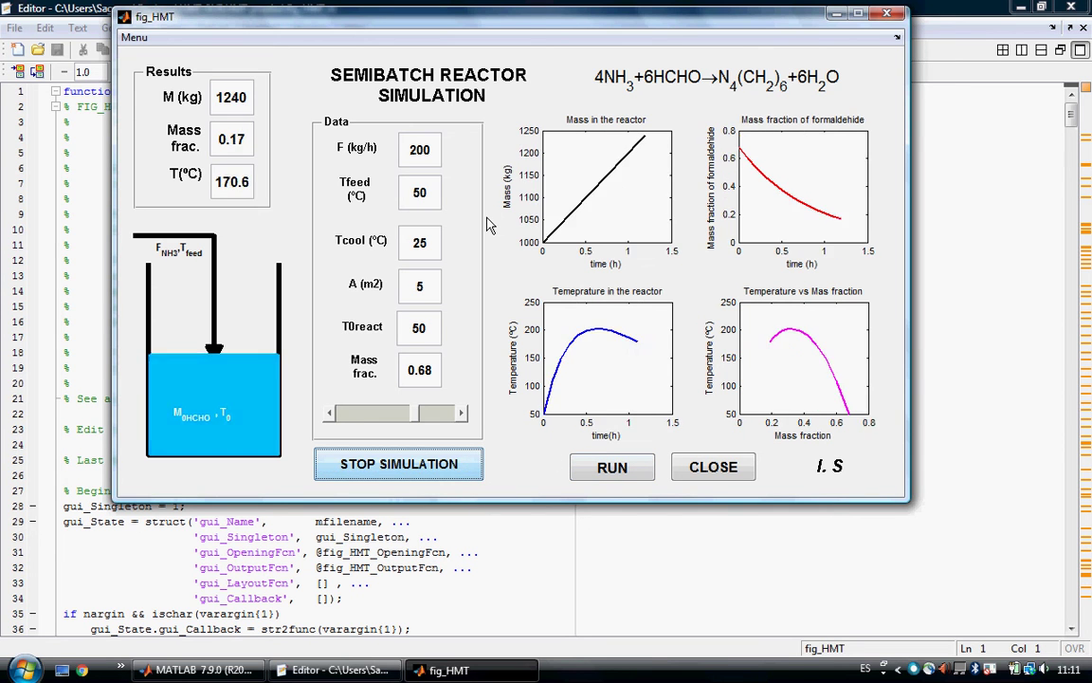
pyautogui.click(459, 480)
pyautogui.click(464, 478)
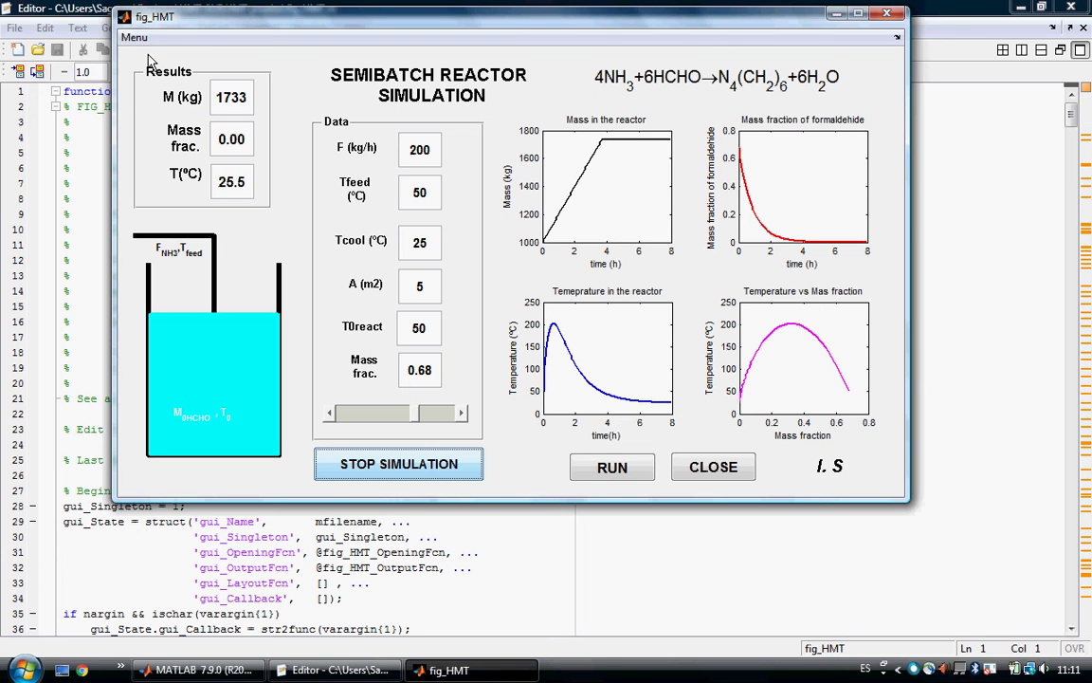
# Step: Save the simulation data as a text file named data in the HMT prueba folder
pyautogui.click(133, 38)
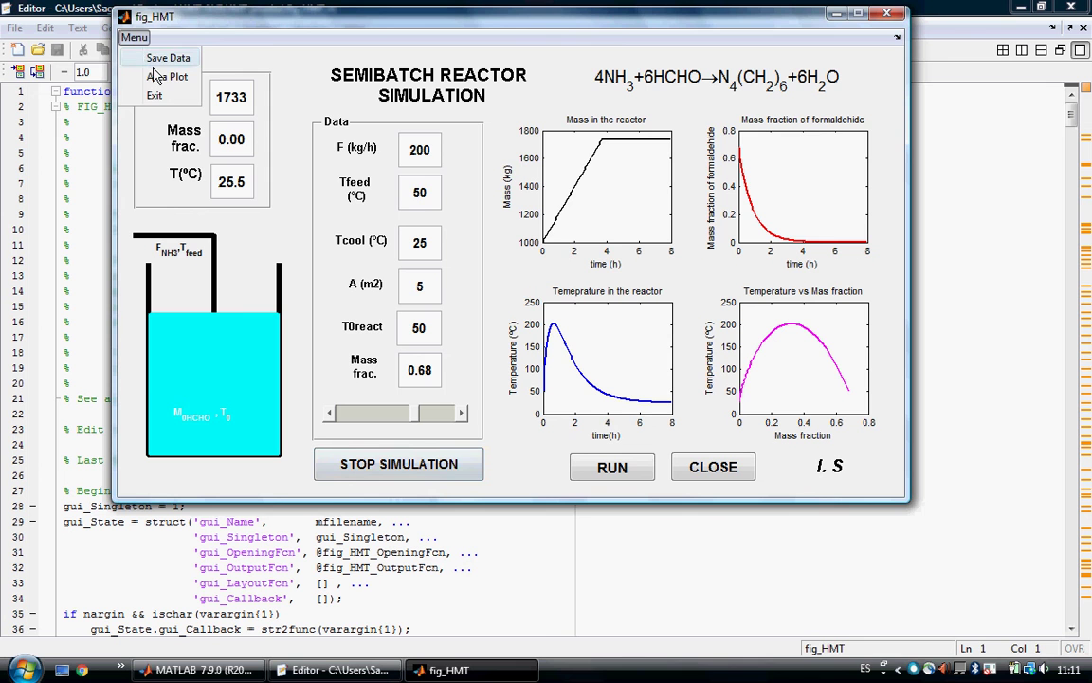
pyautogui.click(156, 59)
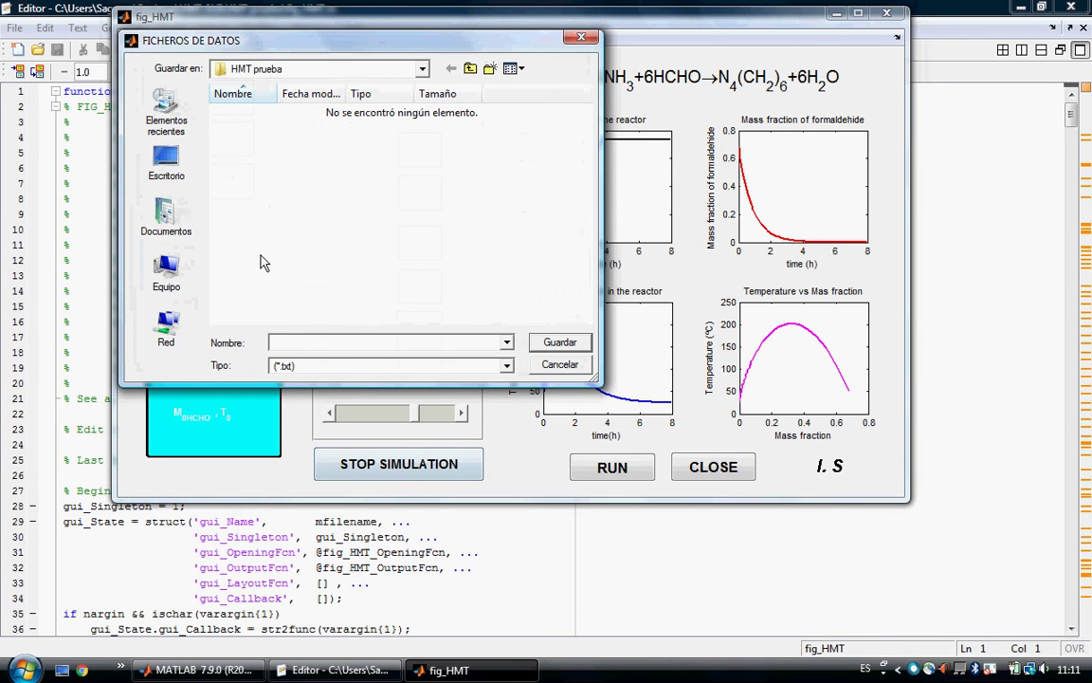
pyautogui.write('data')
pyautogui.click(552, 345)
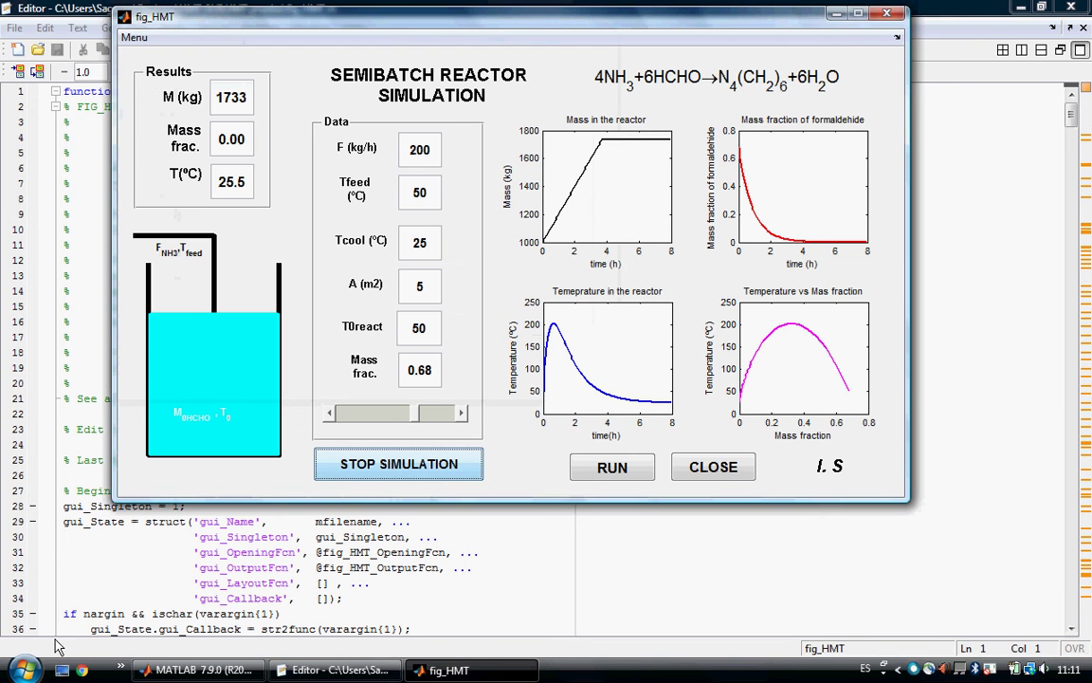
# Step: Open data.txt from the HMT prueba folder inside the desktop's HMT GUI folder and maximize its window
pyautogui.click(61, 670)
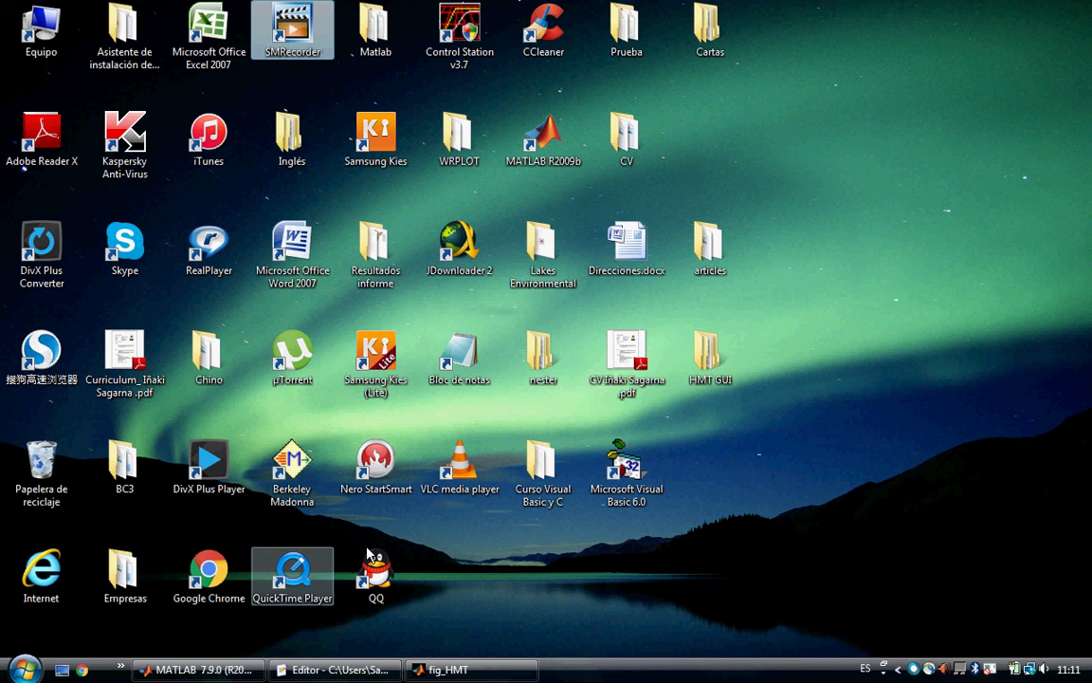
pyautogui.doubleClick(712, 351)
pyautogui.doubleClick(254, 69)
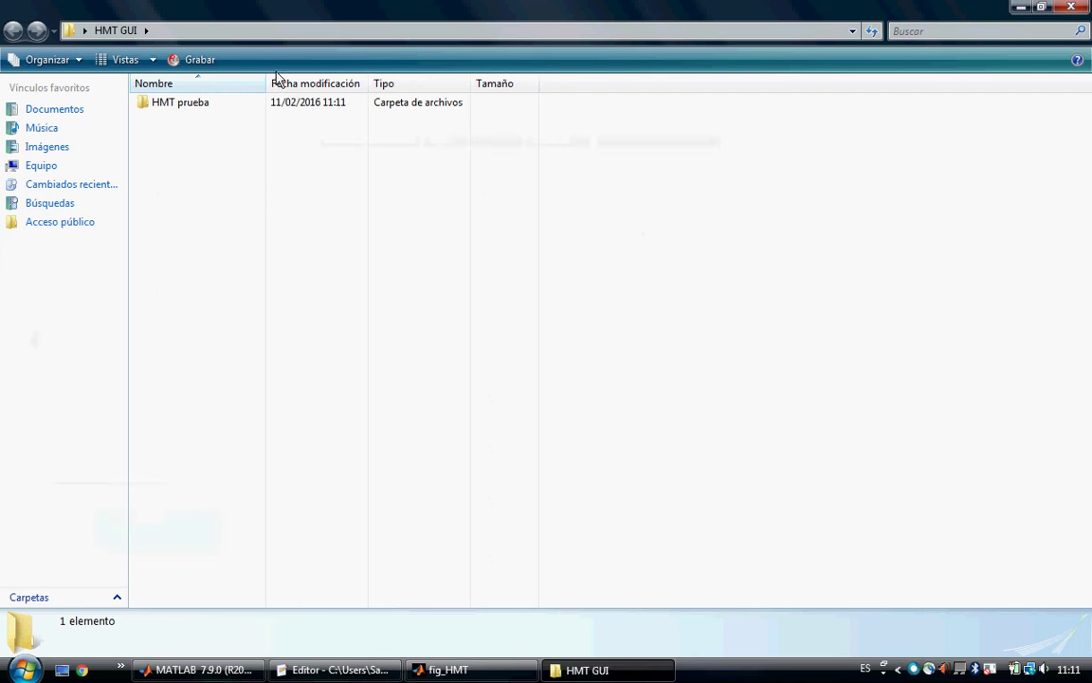
pyautogui.doubleClick(185, 104)
pyautogui.doubleClick(183, 104)
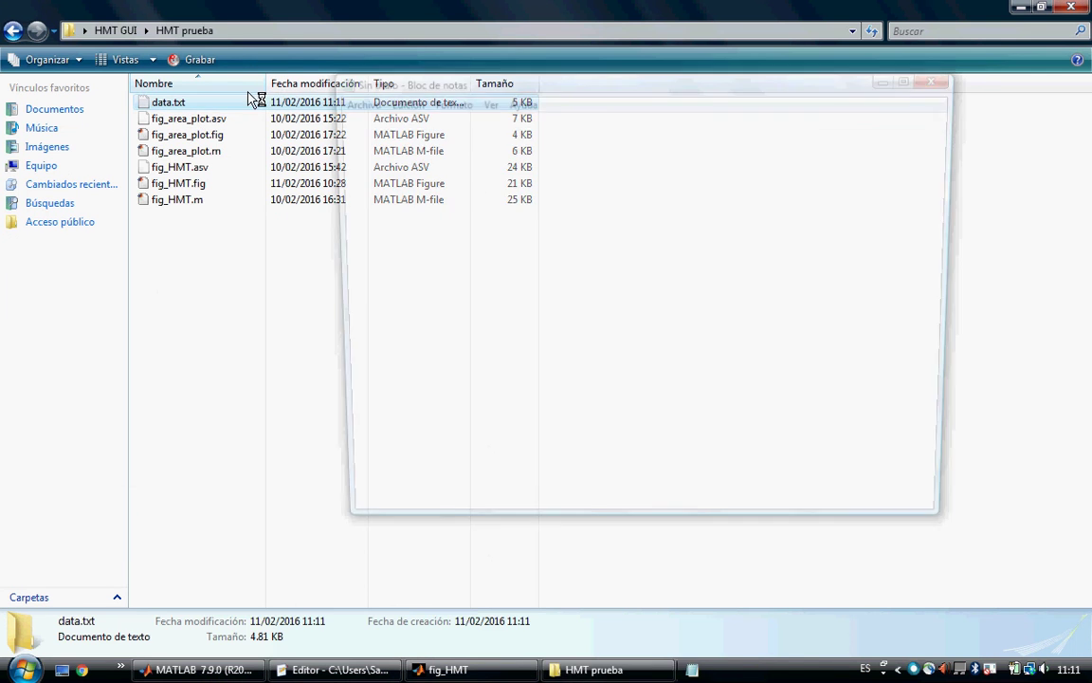
pyautogui.doubleClick(480, 83)
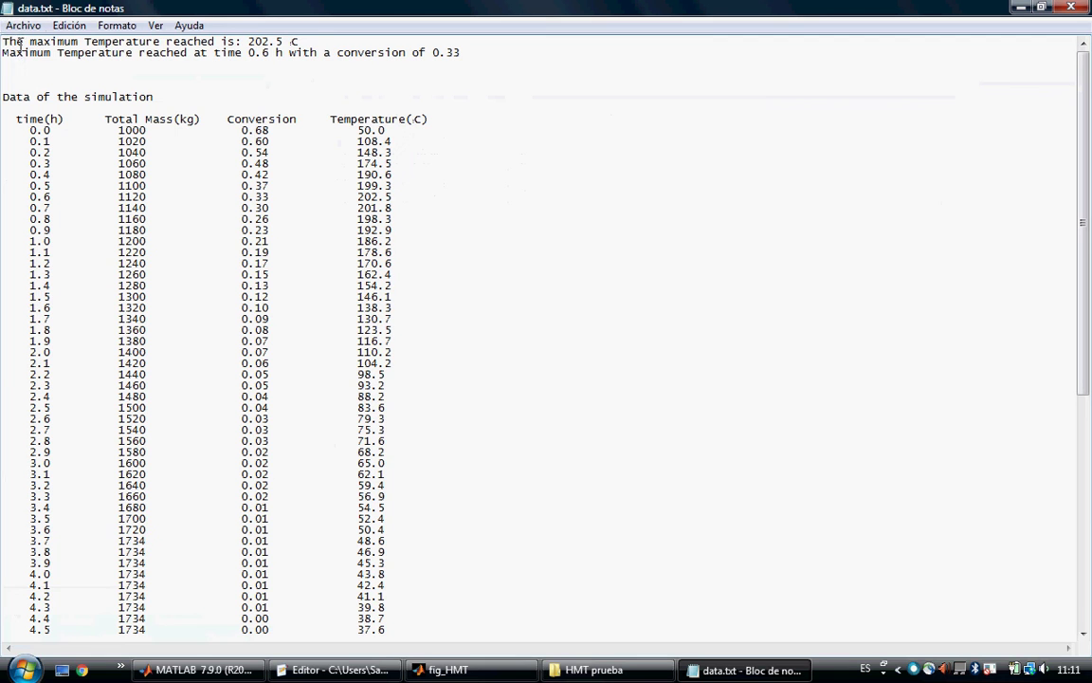
# Step: Examine the maximum temperature, its time and conversion, and the full simulation table in data.txt
pyautogui.doubleClick(266, 42)
pyautogui.click(226, 58)
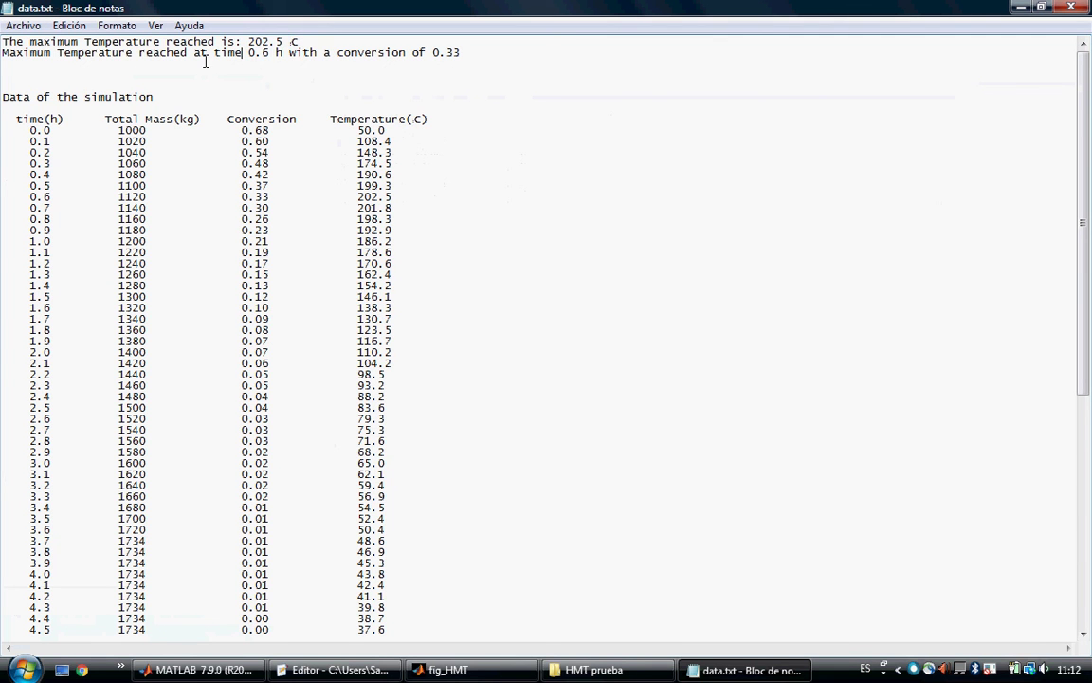
pyautogui.doubleClick(267, 57)
pyautogui.click(432, 89)
pyautogui.doubleClick(439, 53)
pyautogui.click(426, 77)
pyautogui.scroll(-12, 48, 237)
pyautogui.scroll(12, 46, 246)
pyautogui.scroll(-11, 47, 170)
pyautogui.scroll(11, 51, 588)
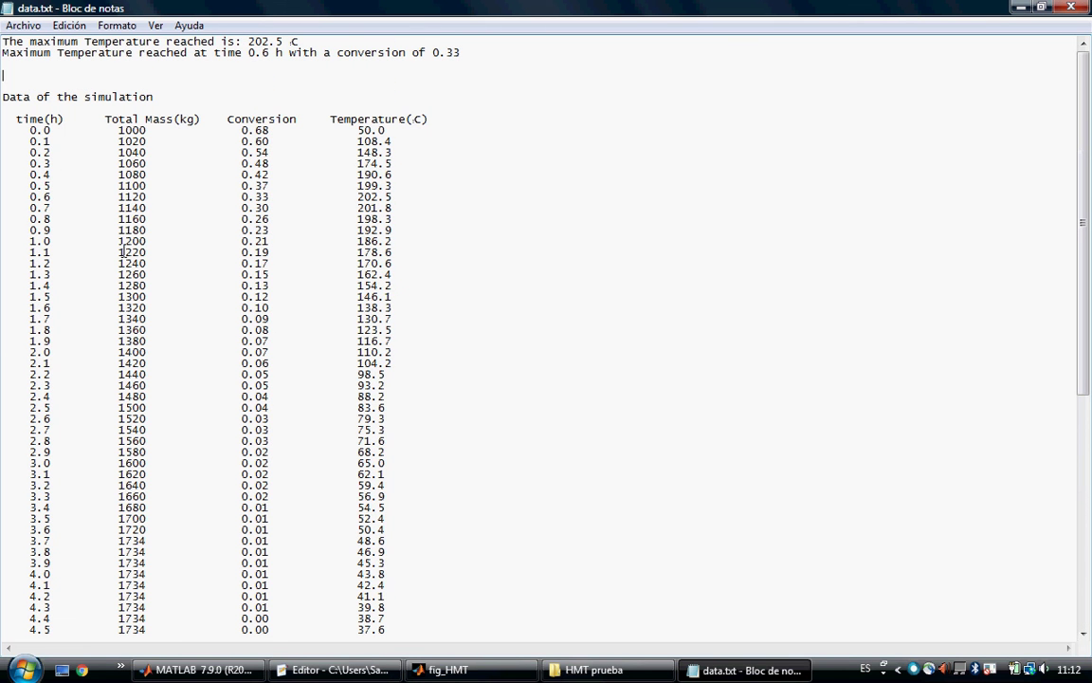
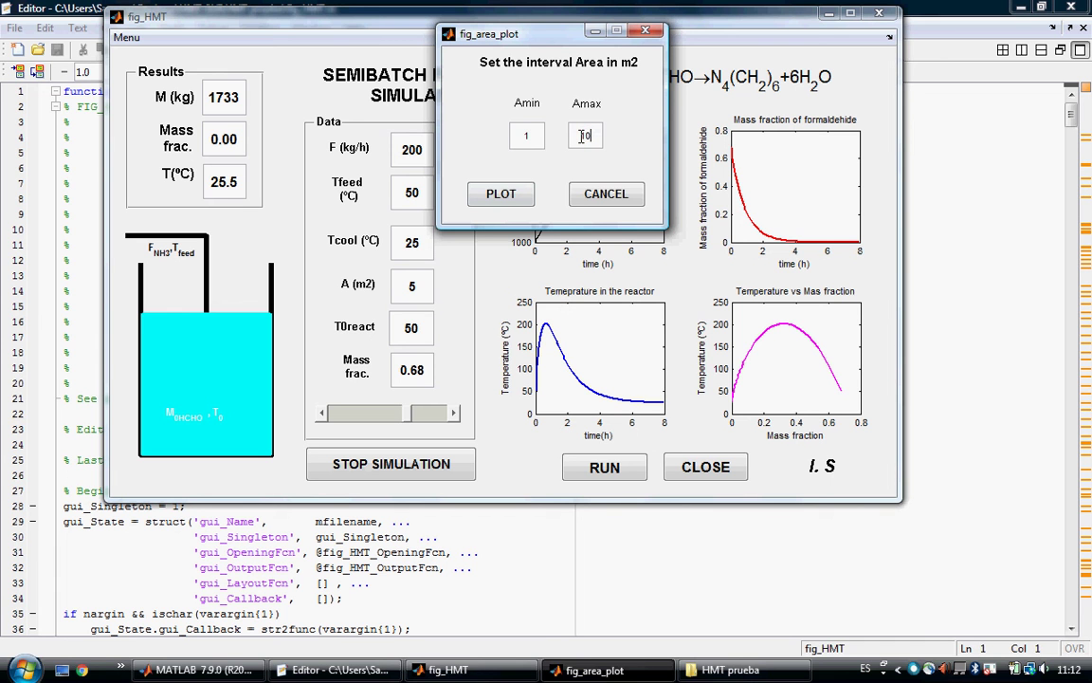
# Step: Plot maximum temperature against area from 1 to 10 m2, view the figure full size and close it
pyautogui.click(502, 201)
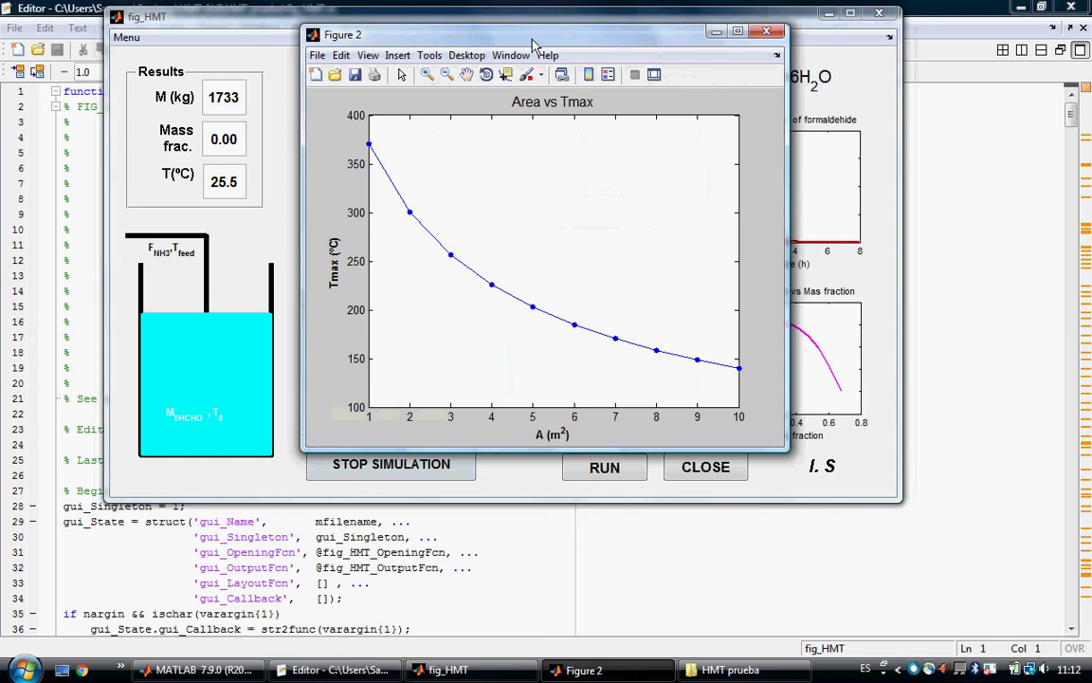
pyautogui.doubleClick(533, 38)
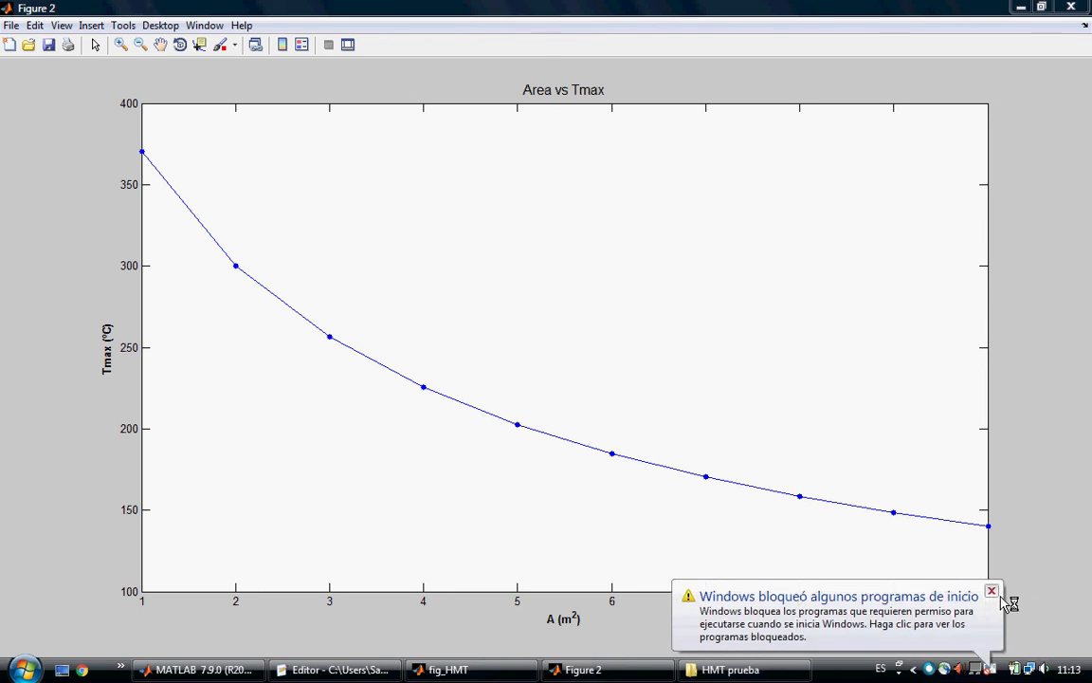
pyautogui.click(990, 591)
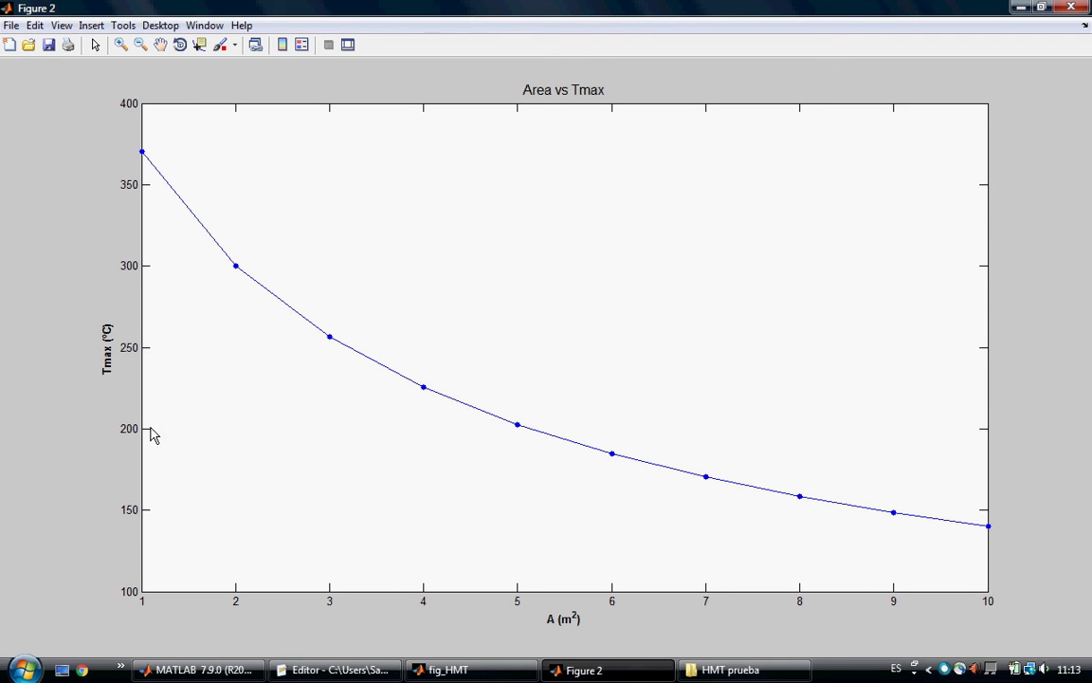
pyautogui.hotkey('alt', 'F4')
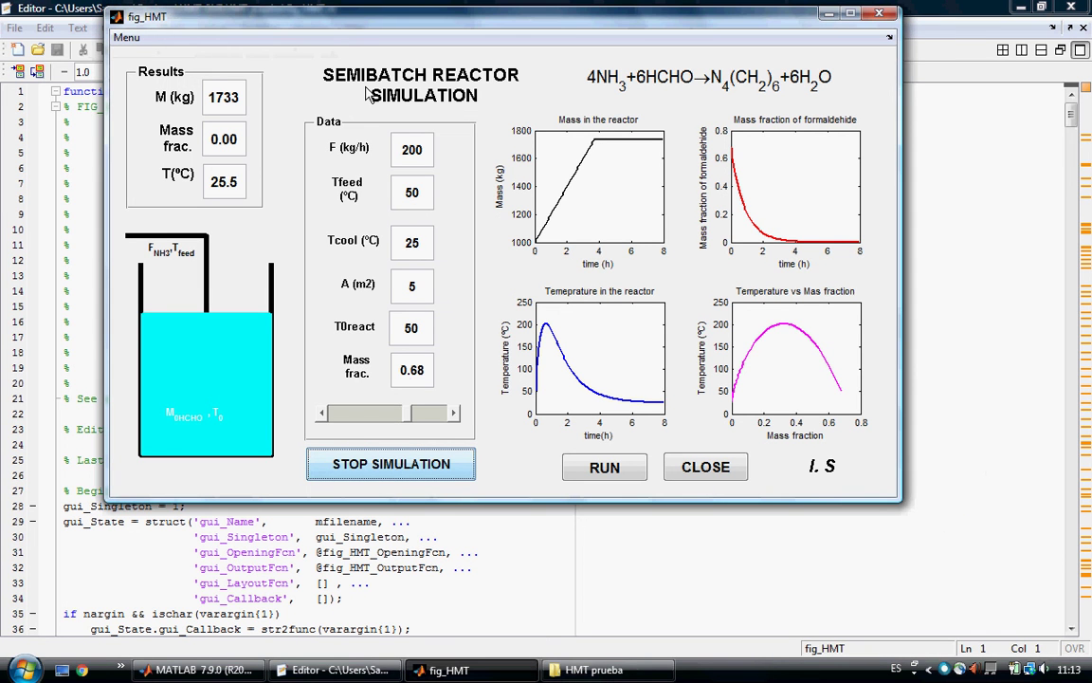
# Step: Set the mass fraction to 0.42 and the feed flow F to 250 kg/h
pyautogui.click(322, 413)
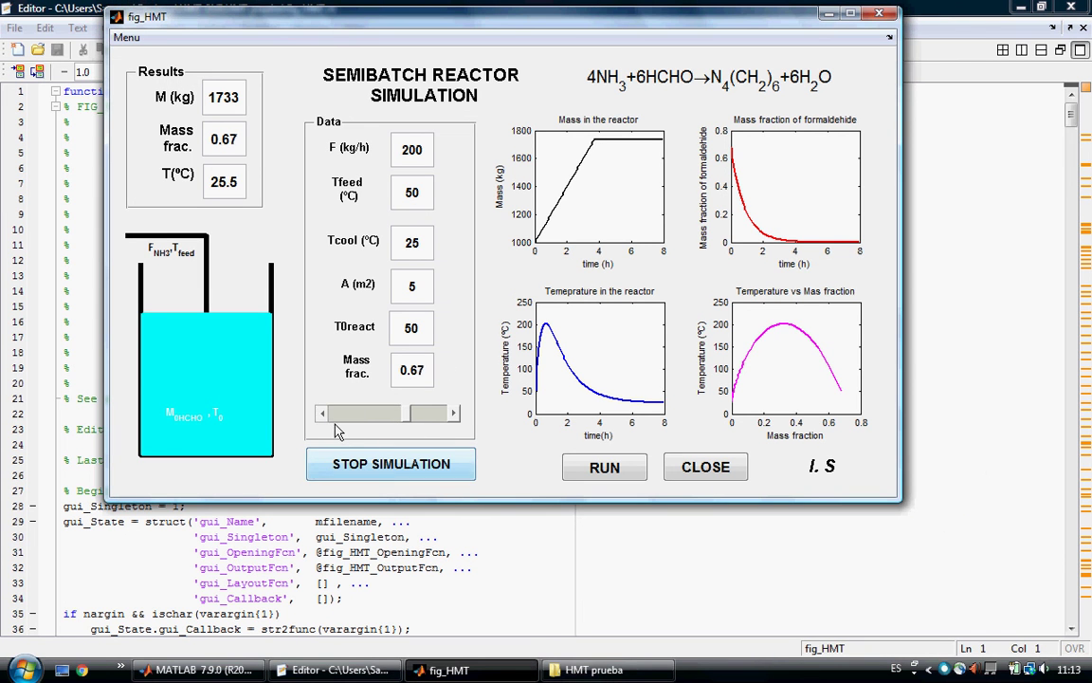
pyautogui.click(321, 412)
pyautogui.moveTo(416, 424); pyautogui.dragTo(334, 433)
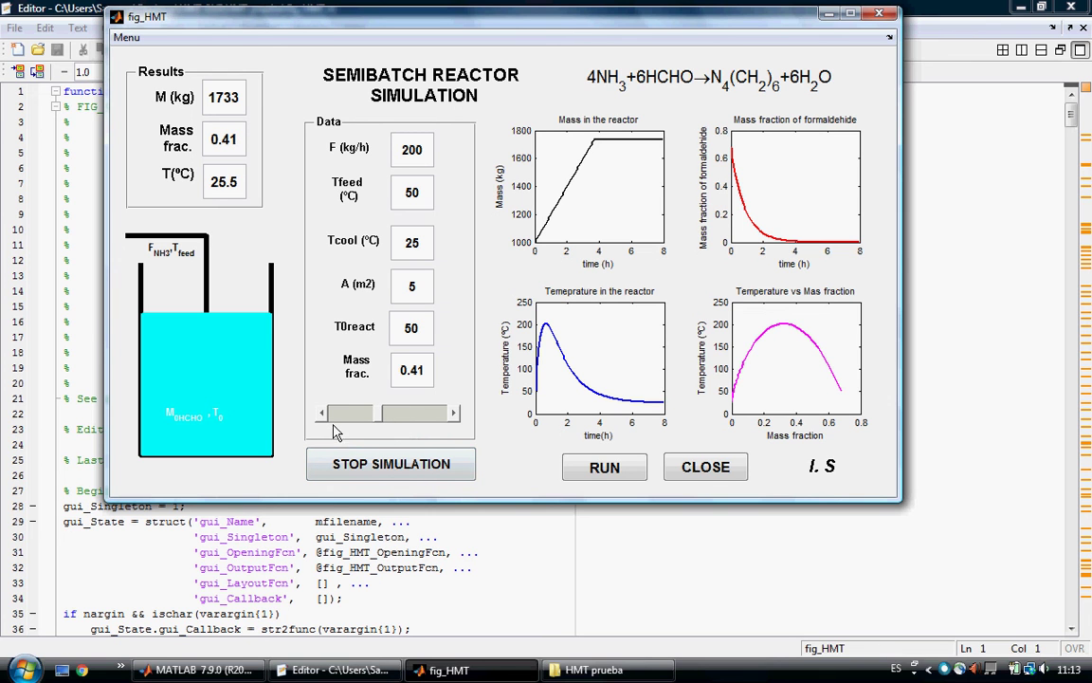
pyautogui.click(454, 413)
pyautogui.doubleClick(403, 149)
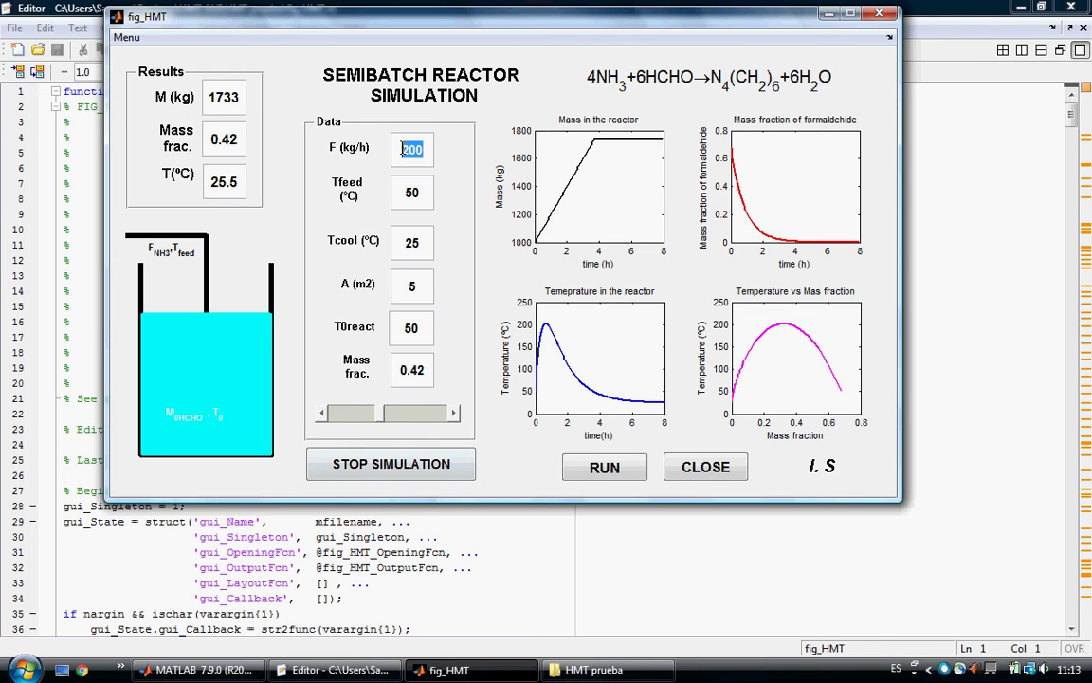
pyautogui.write('250')
# Step: Create the area plot for the new data over the 1 to 10 m2 interval, and close the figure after viewing
pyautogui.click(126, 37)
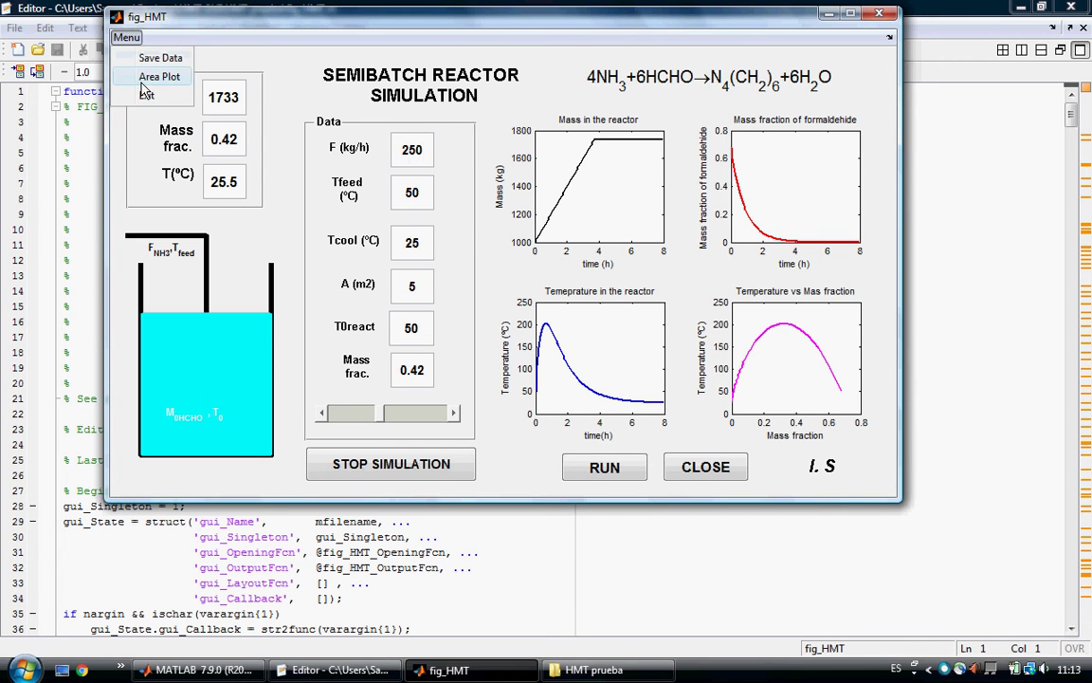
pyautogui.click(131, 79)
pyautogui.click(523, 135)
pyautogui.write('1')
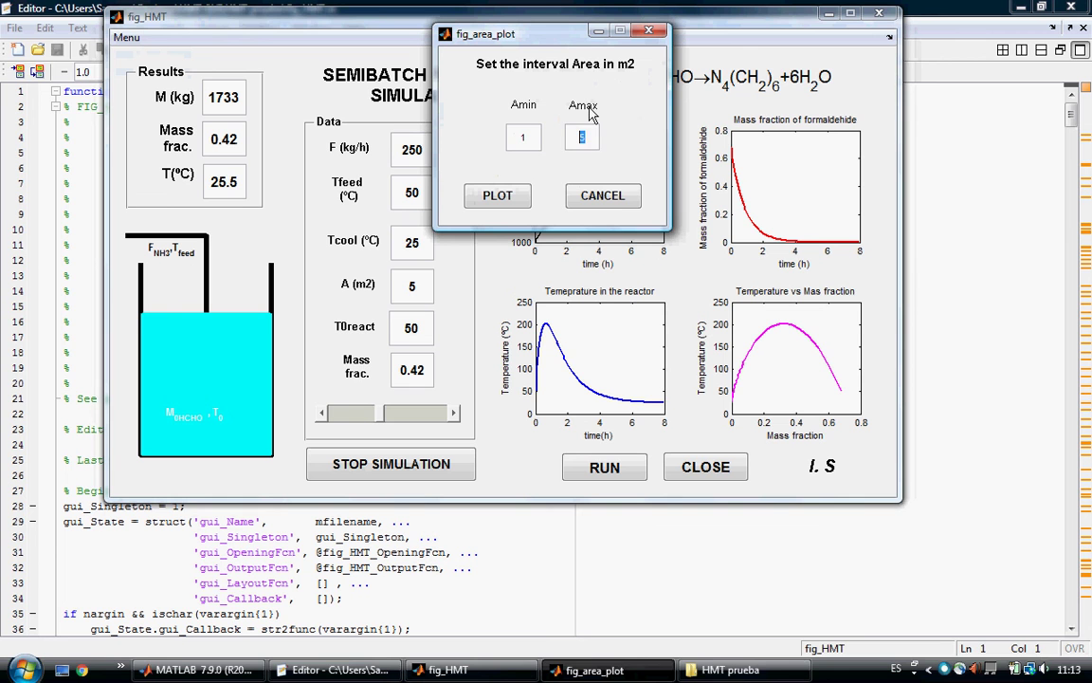
pyautogui.click(497, 195)
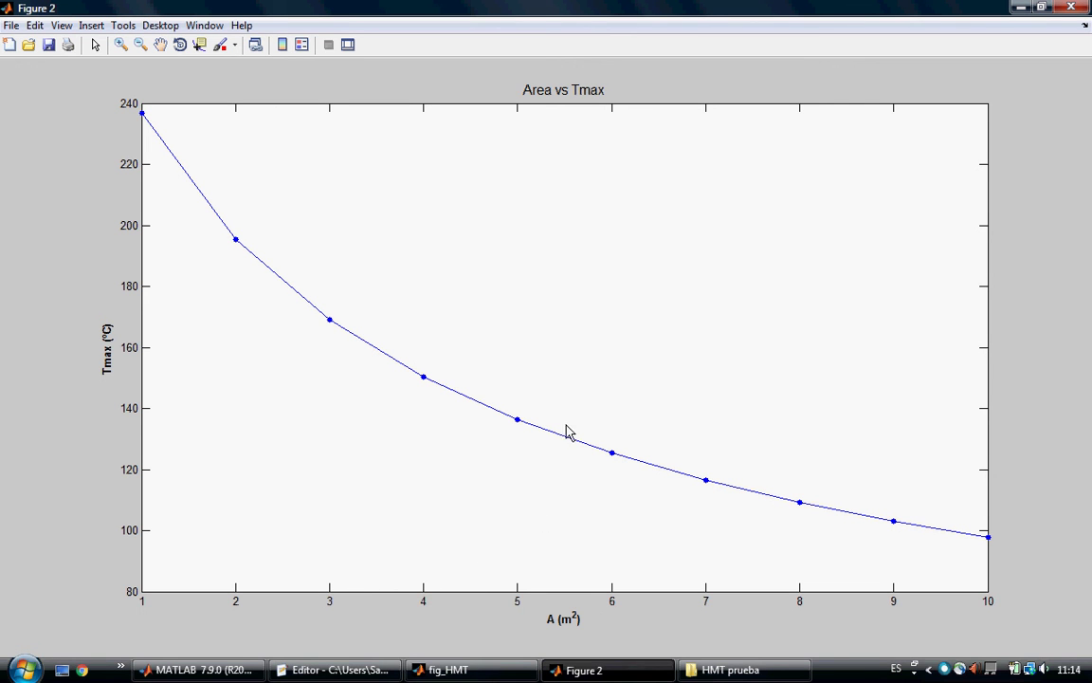
pyautogui.hotkey('alt', 'F4')
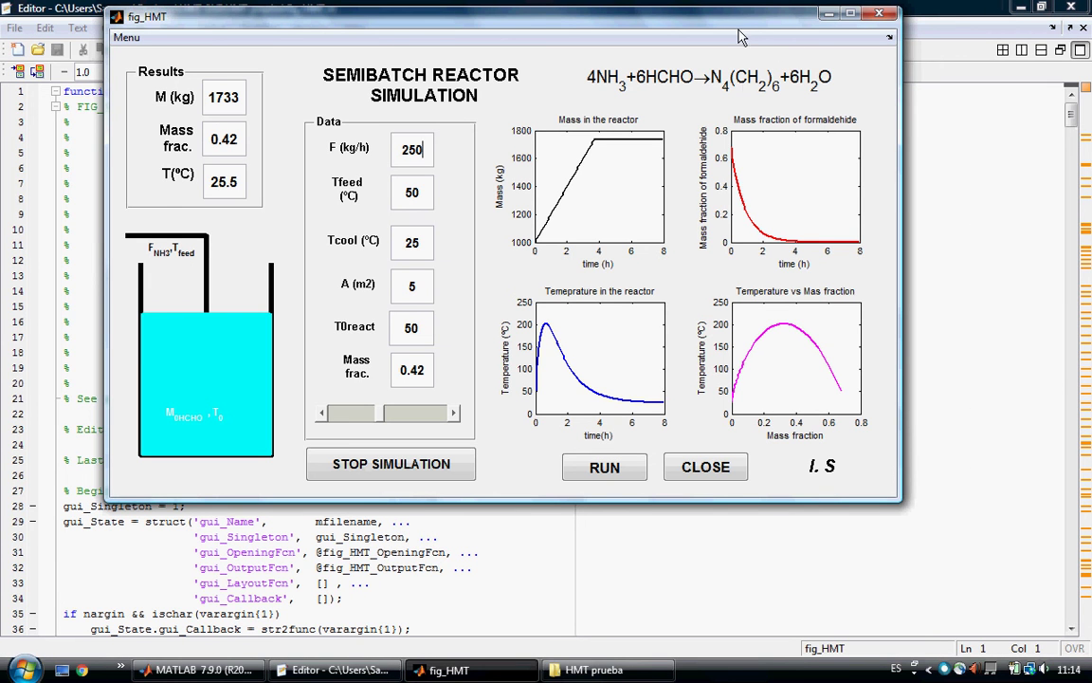